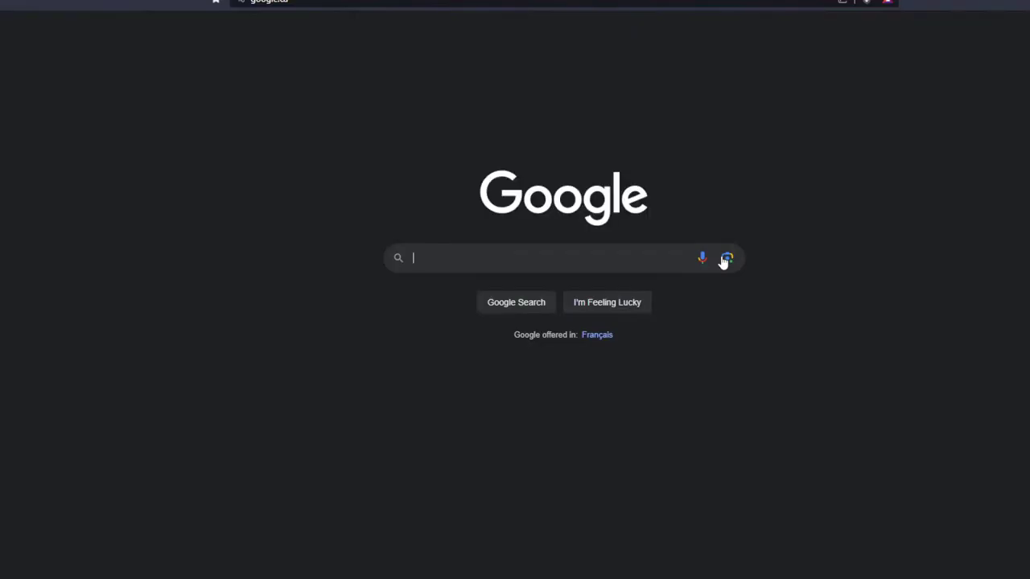
text(stopwatch)
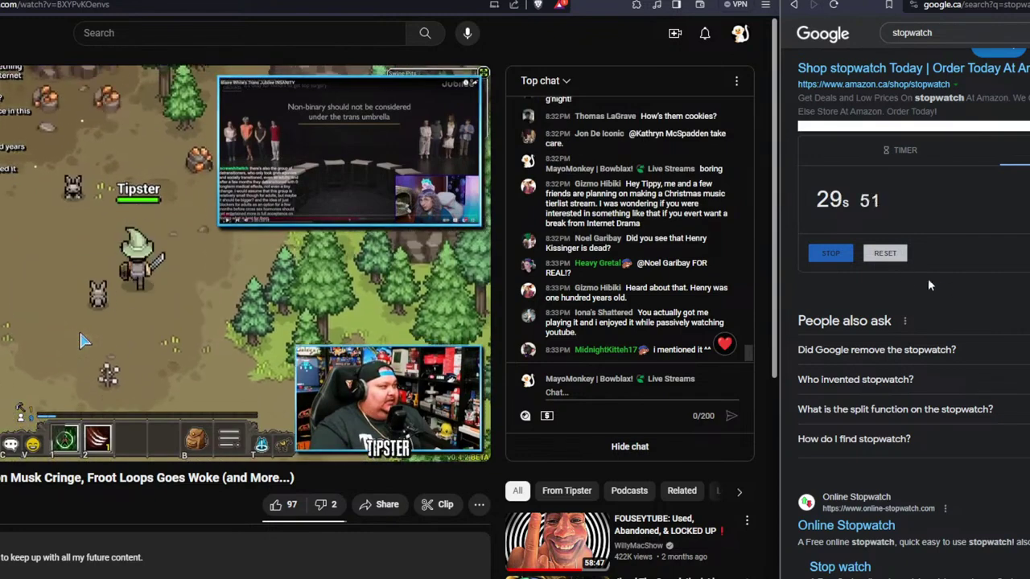
Pause the stopwatch at 30s 33, then resume and pause it as the streamer reacts
key(space)
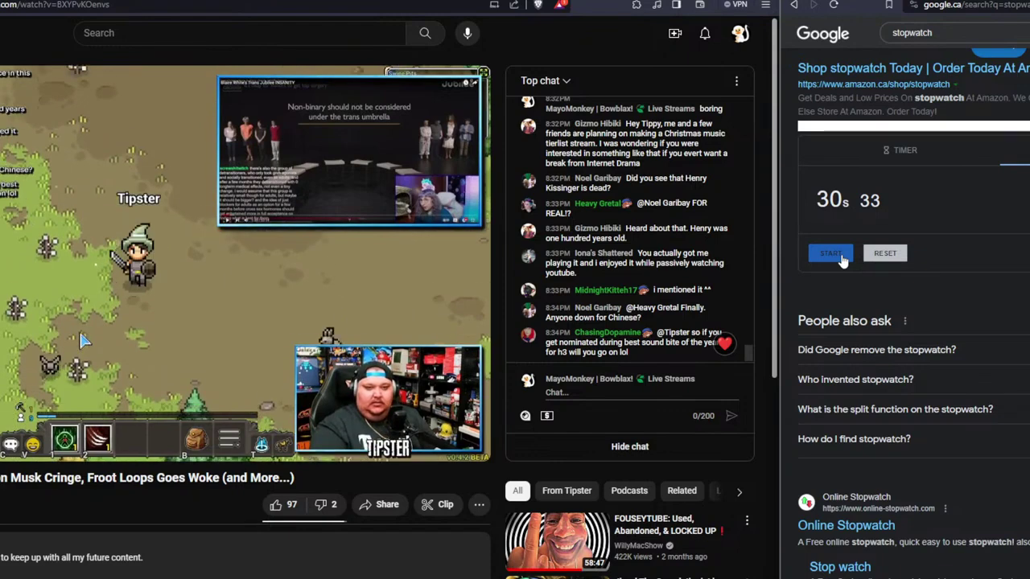
click(837, 256)
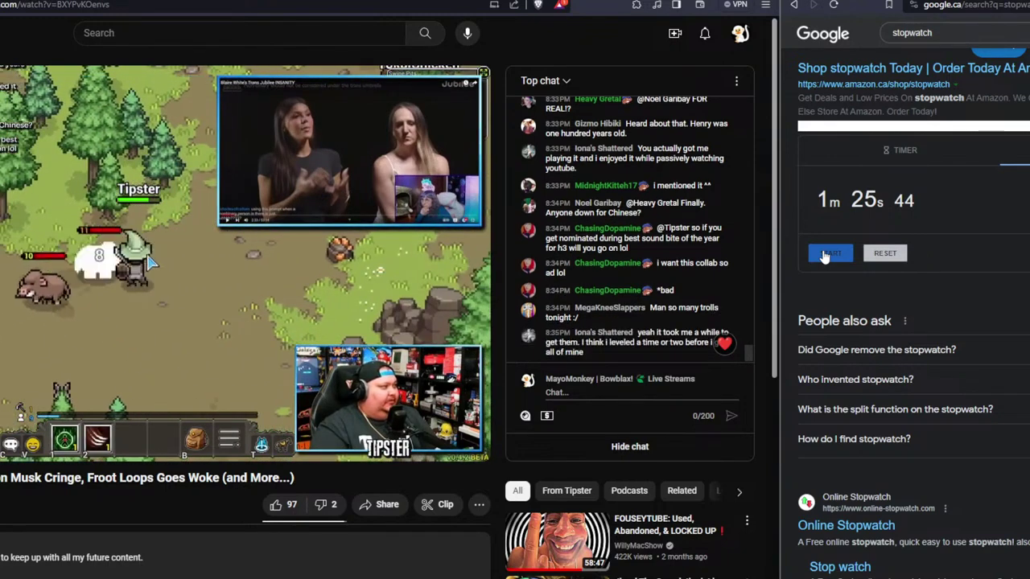
click(825, 254)
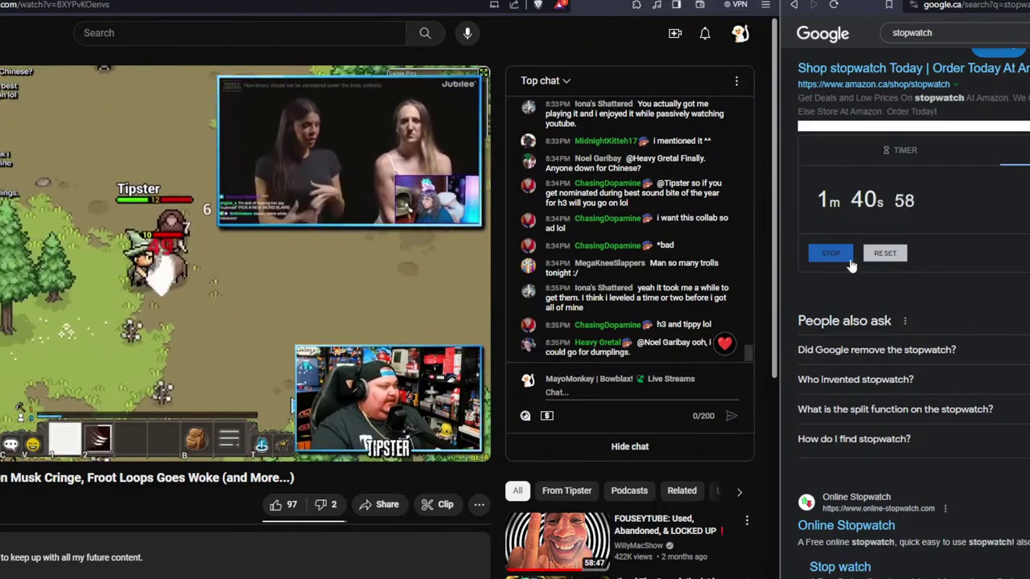
click(837, 254)
Resume the stopwatch from 1m 40s and let it run toward 3m 09s
click(842, 258)
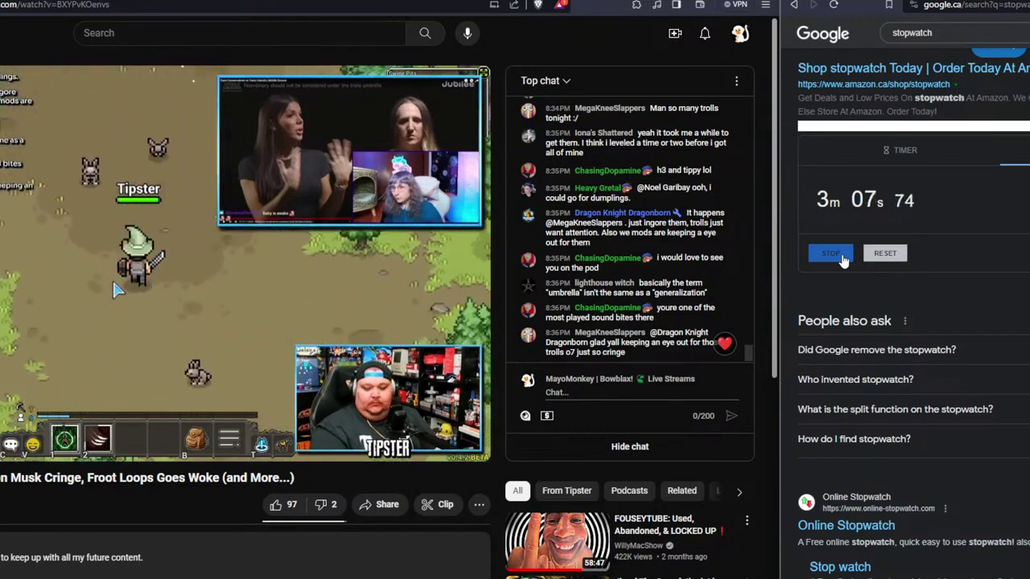
Stop the stopwatch at 3m 09s
click(842, 260)
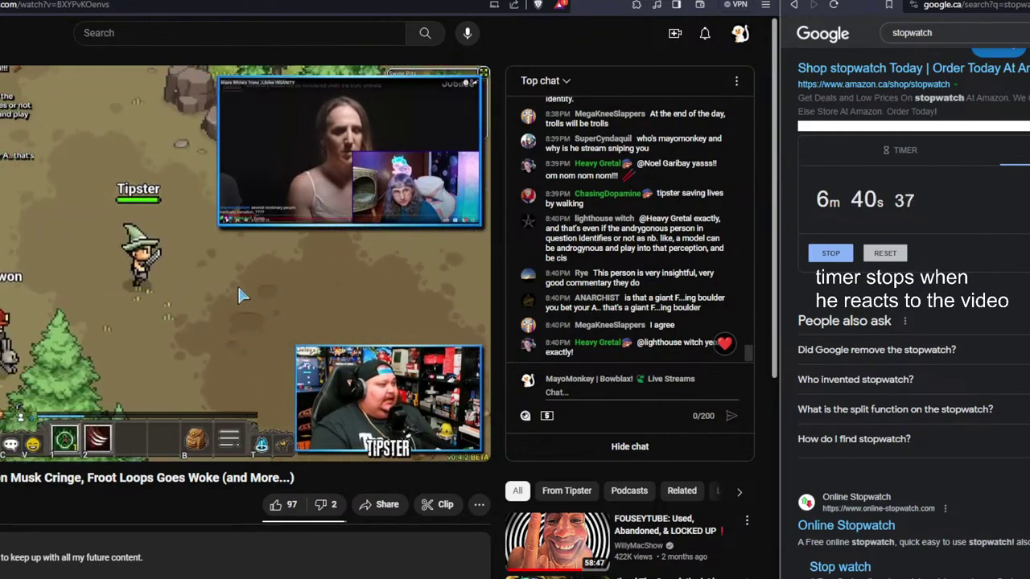
Stop the stopwatch at 6m 41s and reset it to 0s 00
click(830, 252)
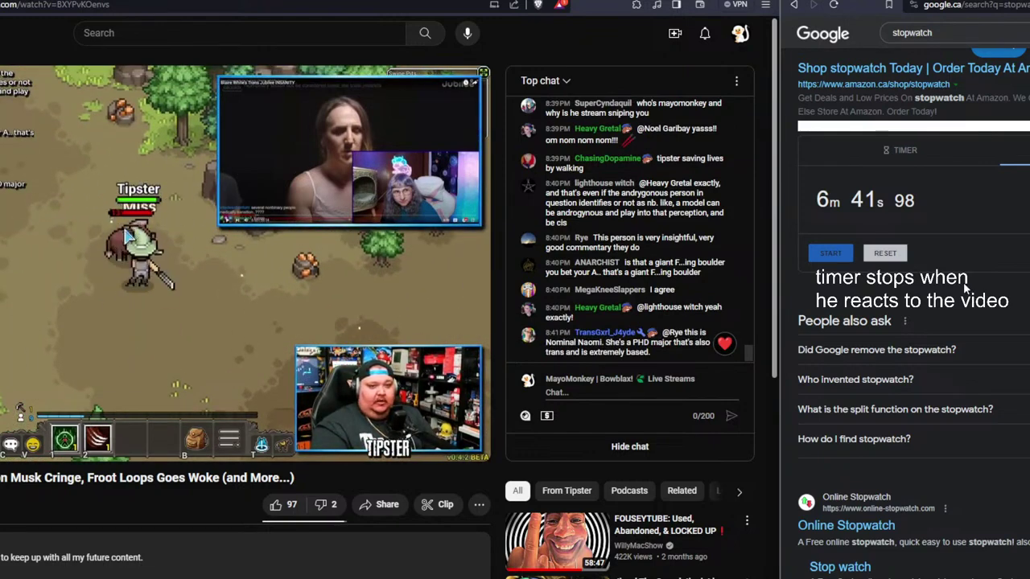
click(891, 254)
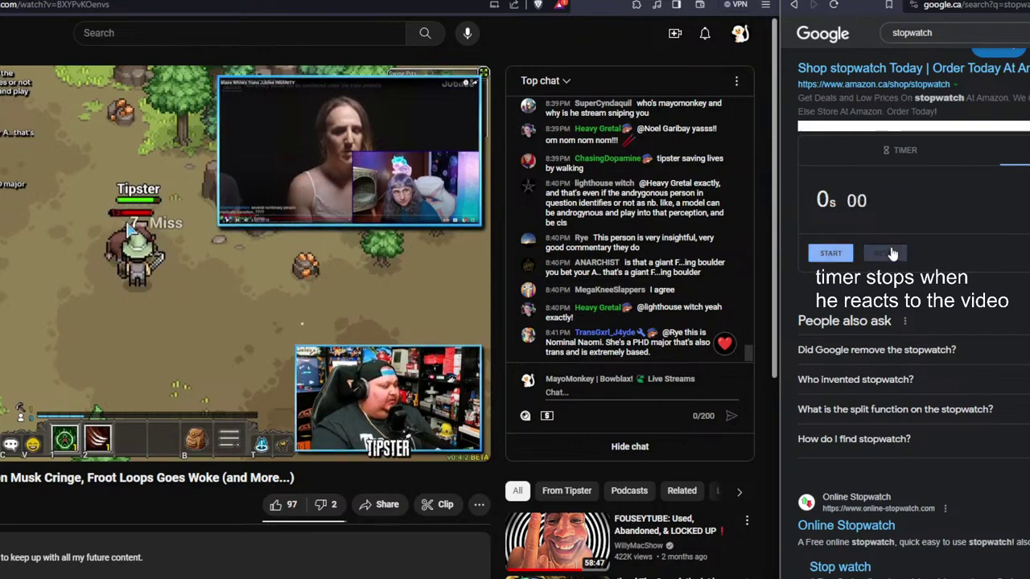